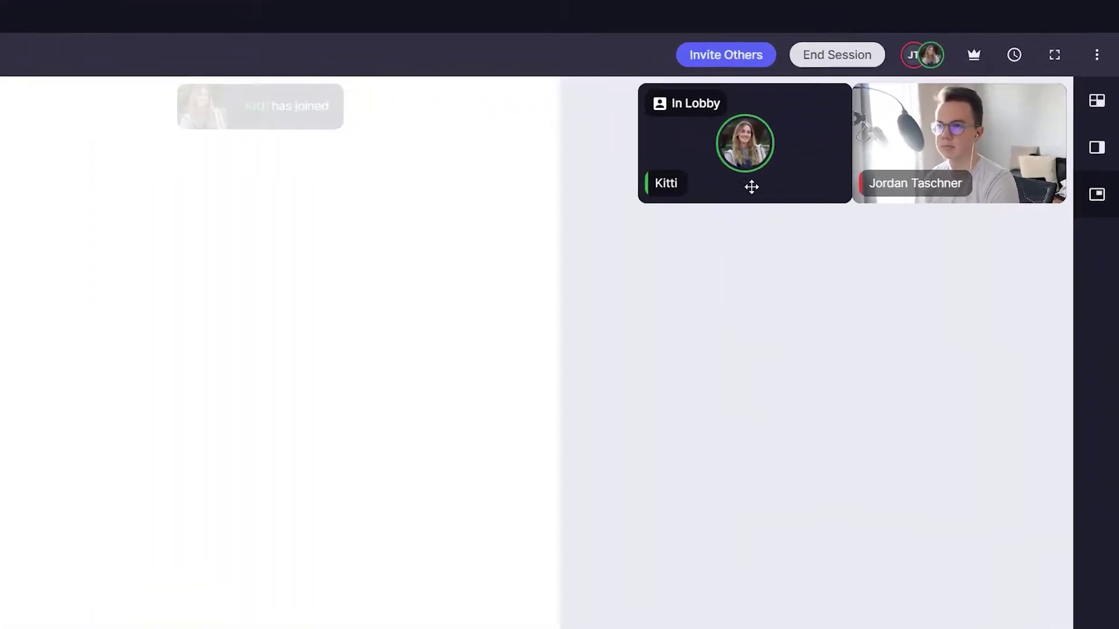
- Enlarge the student's waiting video tile and admit her so her live feed appears
{"action": "left_click_drag", "start_coordinate": [784, 129], "coordinate": [741, 165]}
{"action": "left_click_drag", "start_coordinate": [265, 373], "coordinate": [198, 411]}
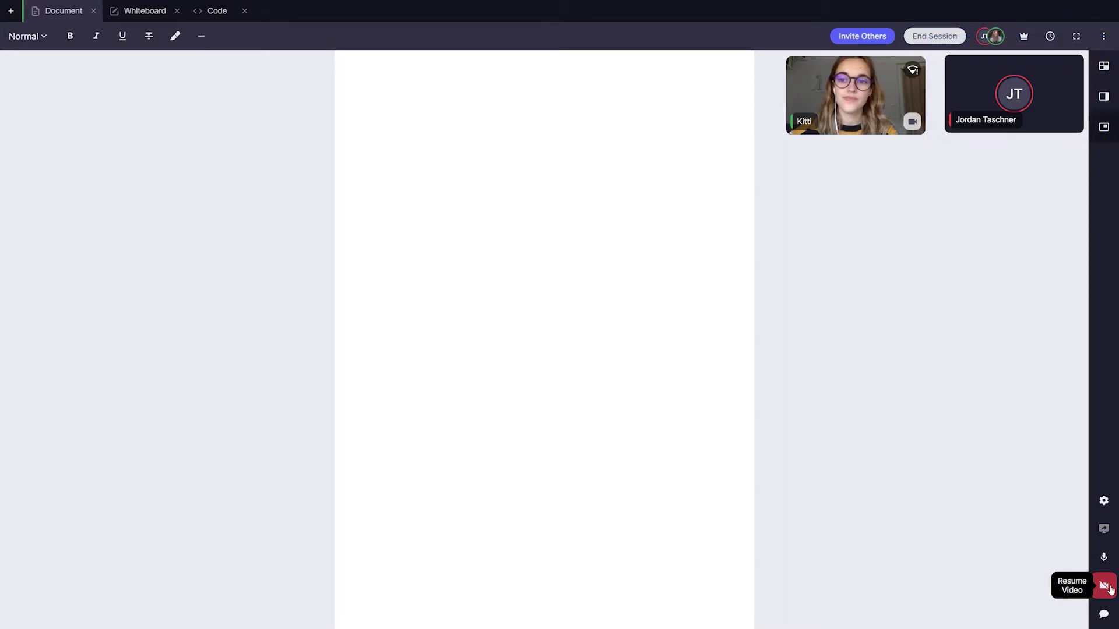
- Resume the host's video from the right sidebar and mute the microphone
{"action": "left_click", "coordinate": [1107, 587]}
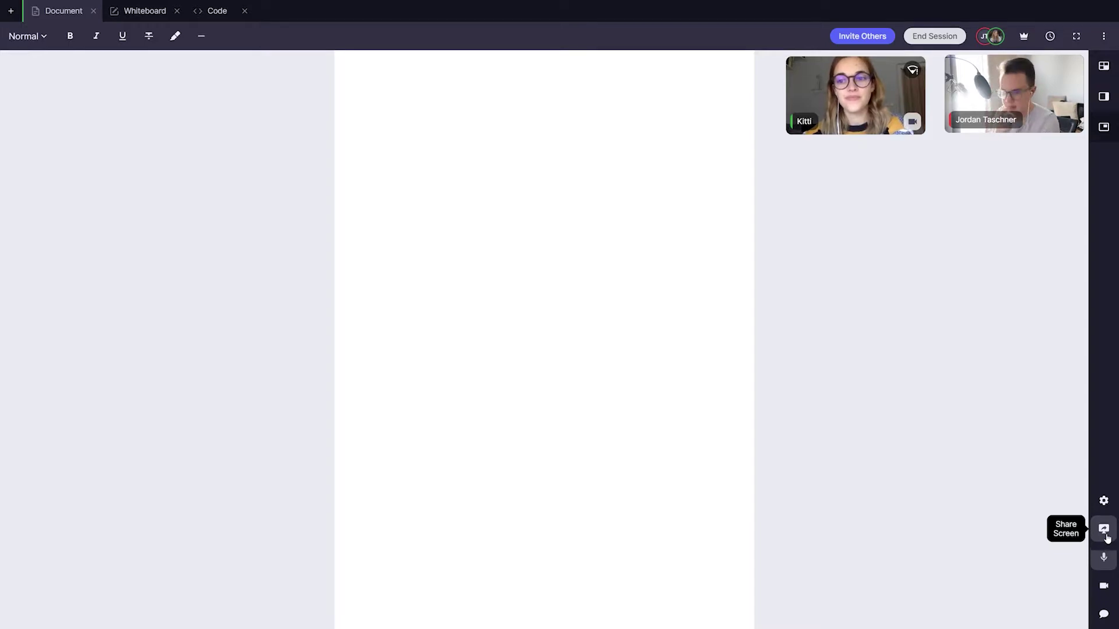
{"action": "left_click", "coordinate": [1103, 559]}
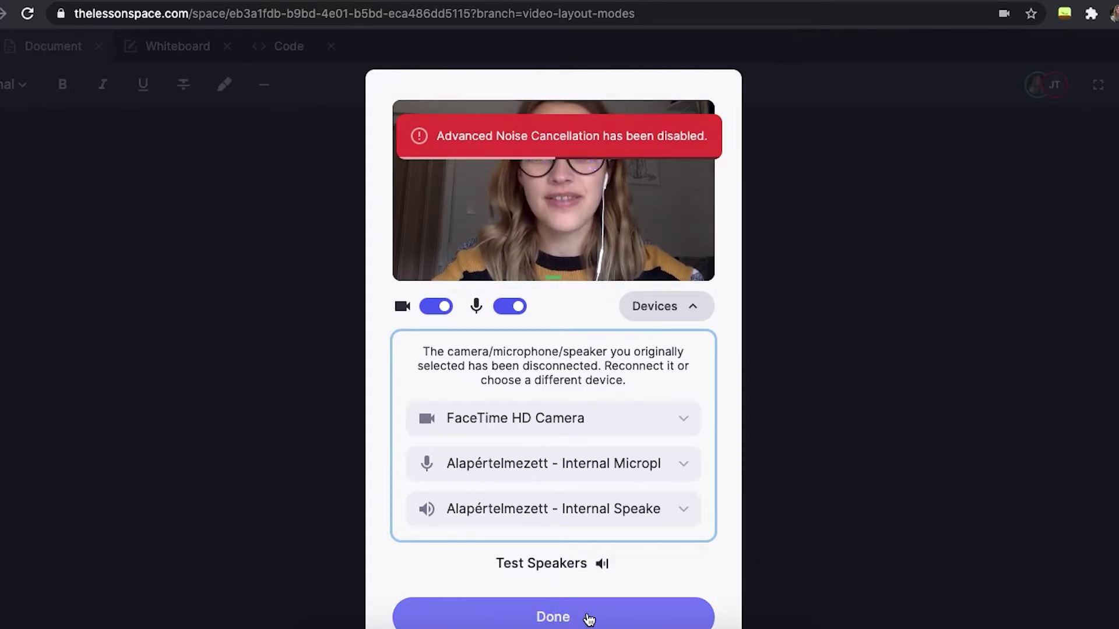
- Select External Microphone and Headphones in the Devices dialog and confirm with Done
{"action": "left_click", "coordinate": [587, 612]}
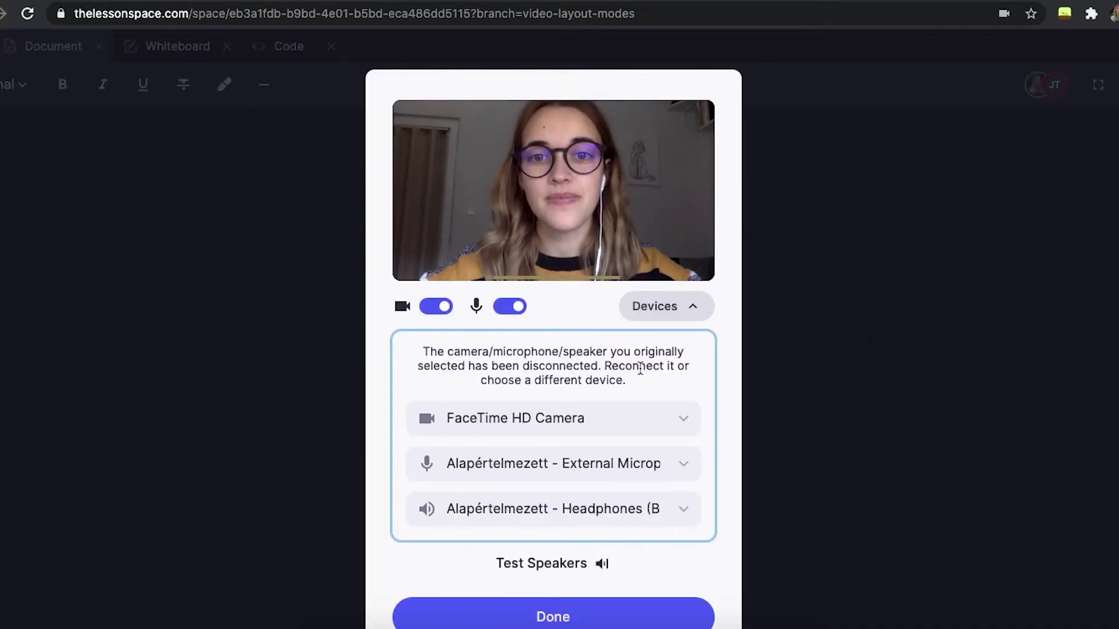
{"action": "left_click", "coordinate": [533, 464]}
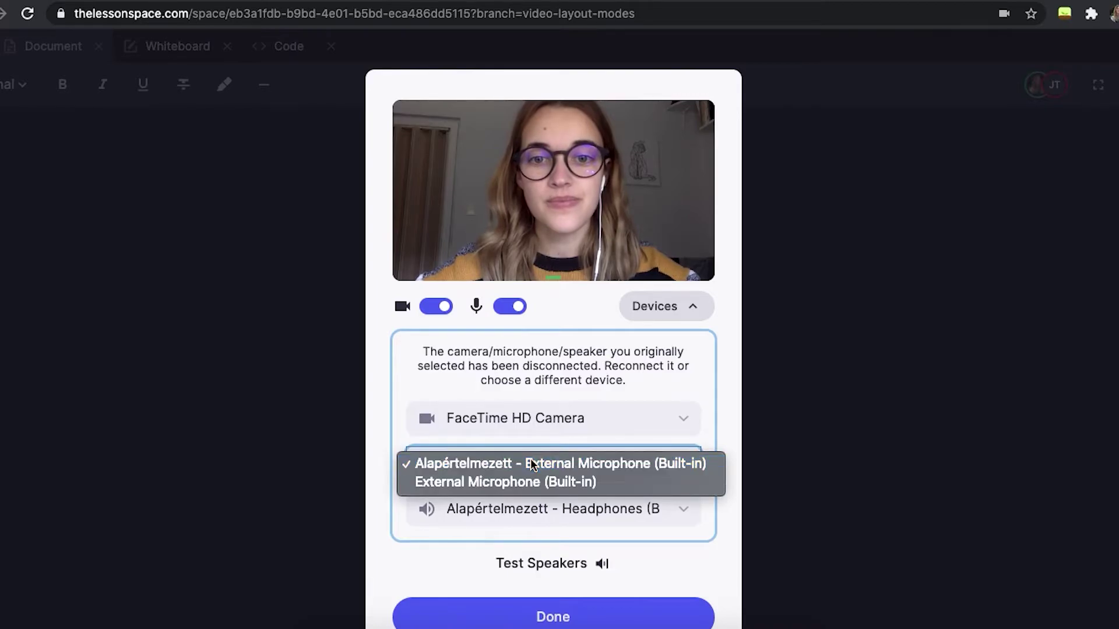
{"action": "left_click", "coordinate": [692, 550]}
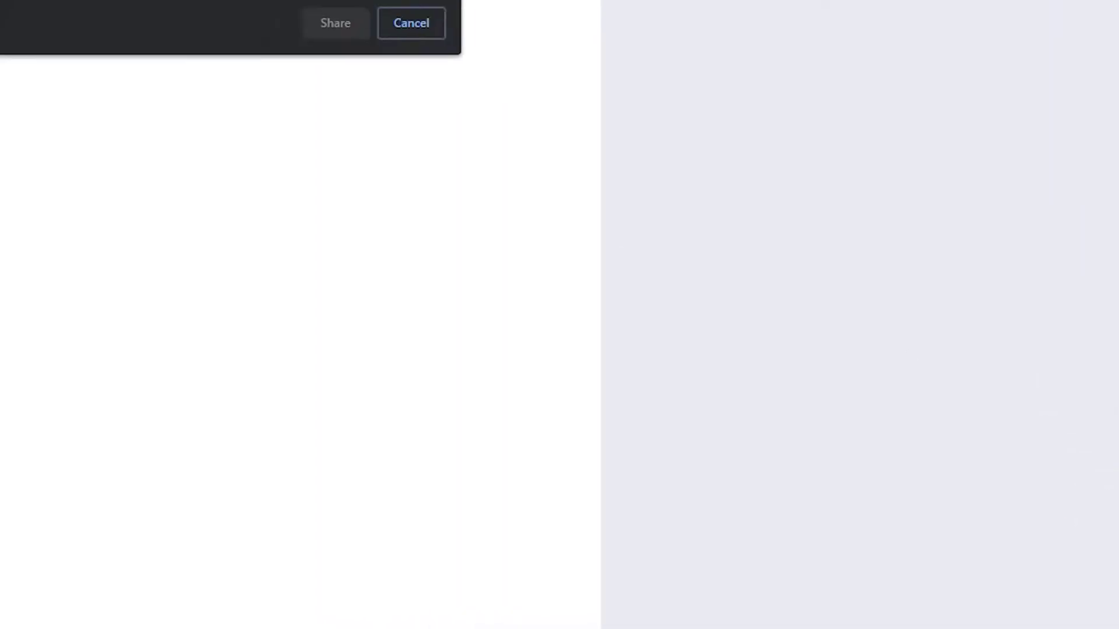
- Share the entire Screen 1 from the screen-sharing picker's Entire Screen tab
{"action": "left_click", "coordinate": [529, 93]}
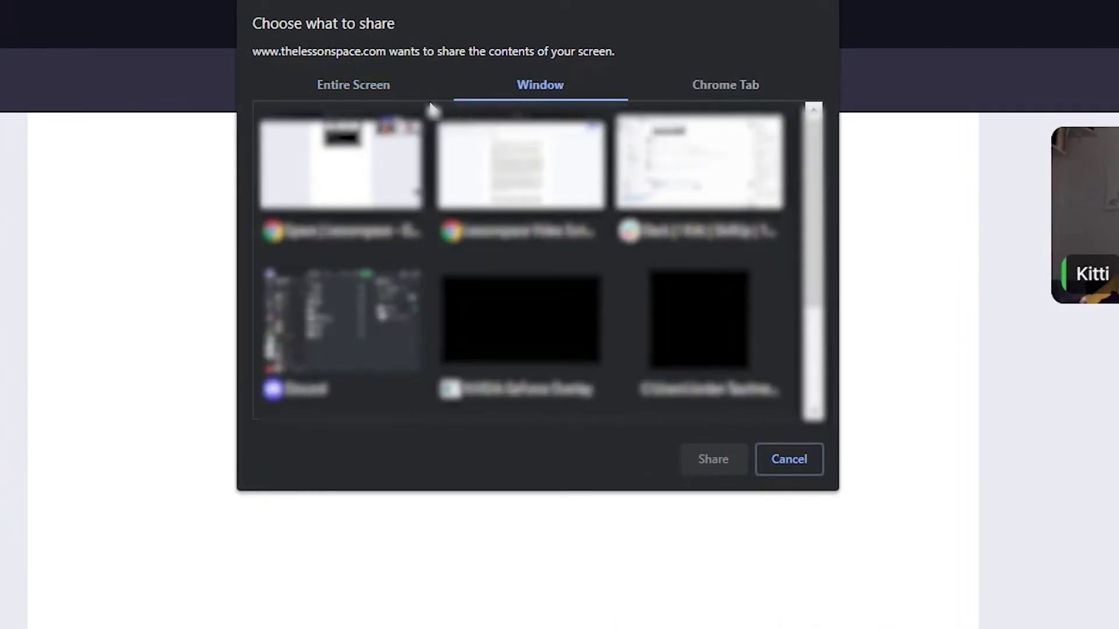
{"action": "left_click", "coordinate": [711, 87]}
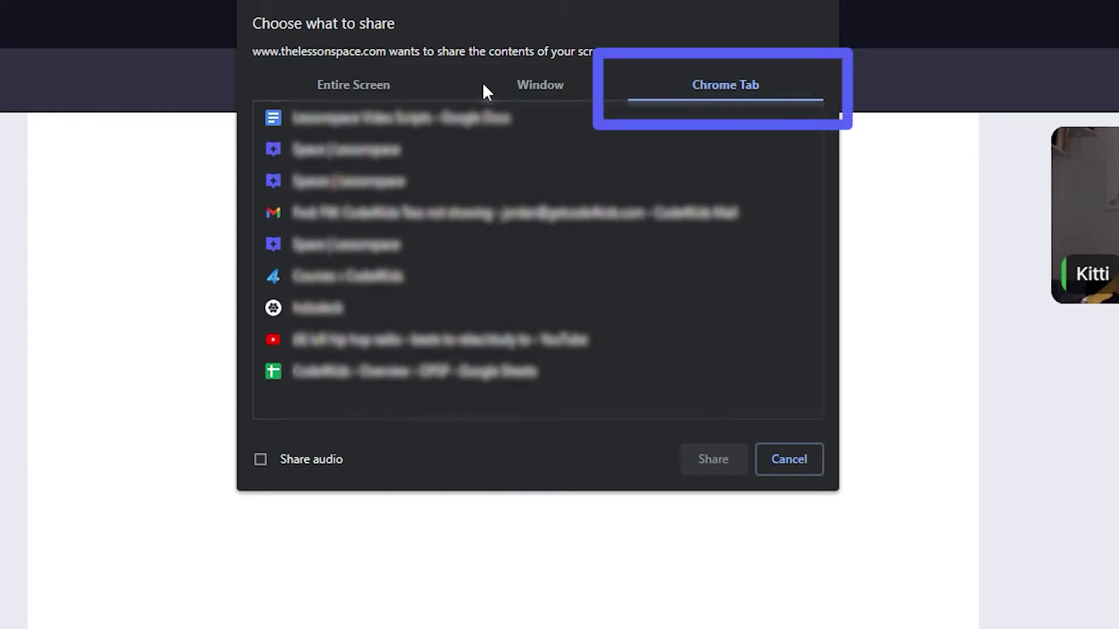
{"action": "left_click", "coordinate": [355, 87]}
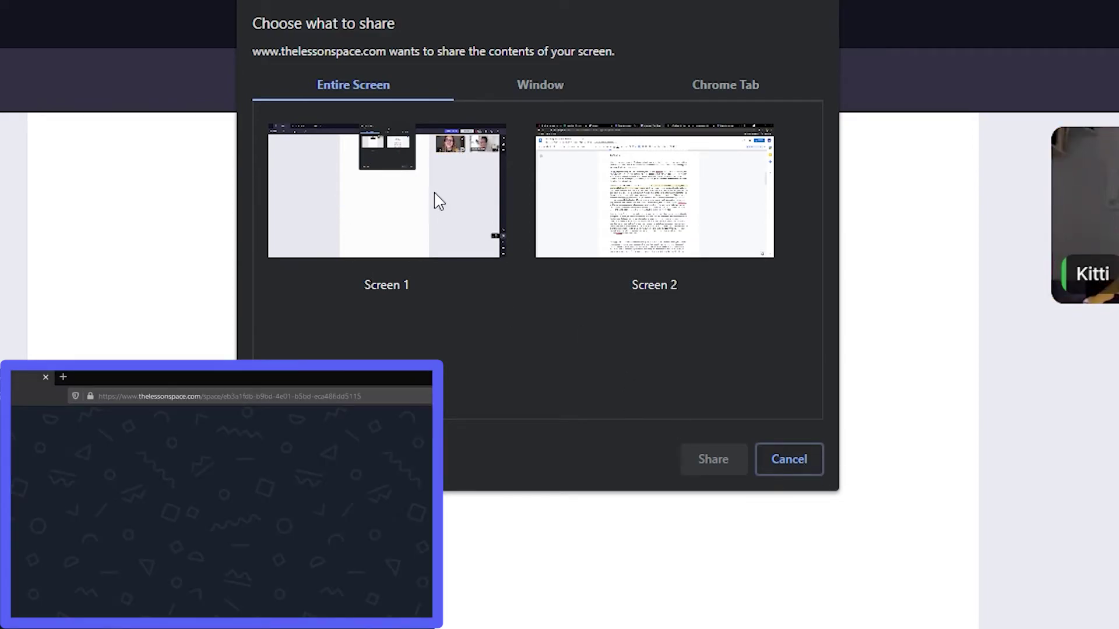
{"action": "left_click", "coordinate": [374, 225]}
{"action": "left_click", "coordinate": [713, 462]}
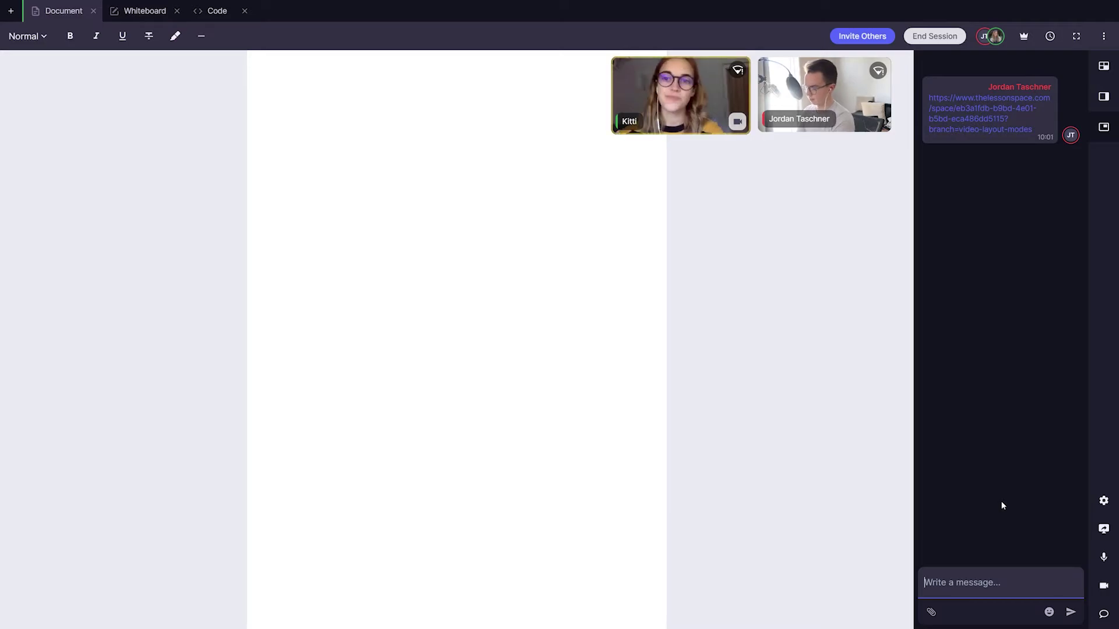
- Send a greeting to the student in chat, then delete it and her Hi! reply
{"action": "type", "text": "Hey "}
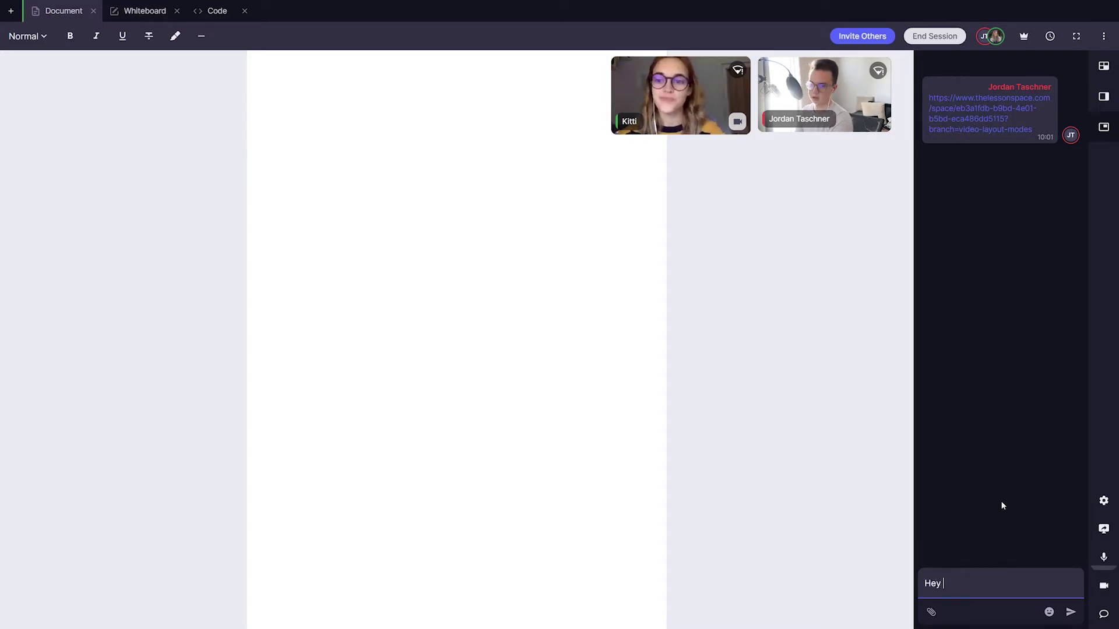
{"action": "type", "text": "Kitti"}
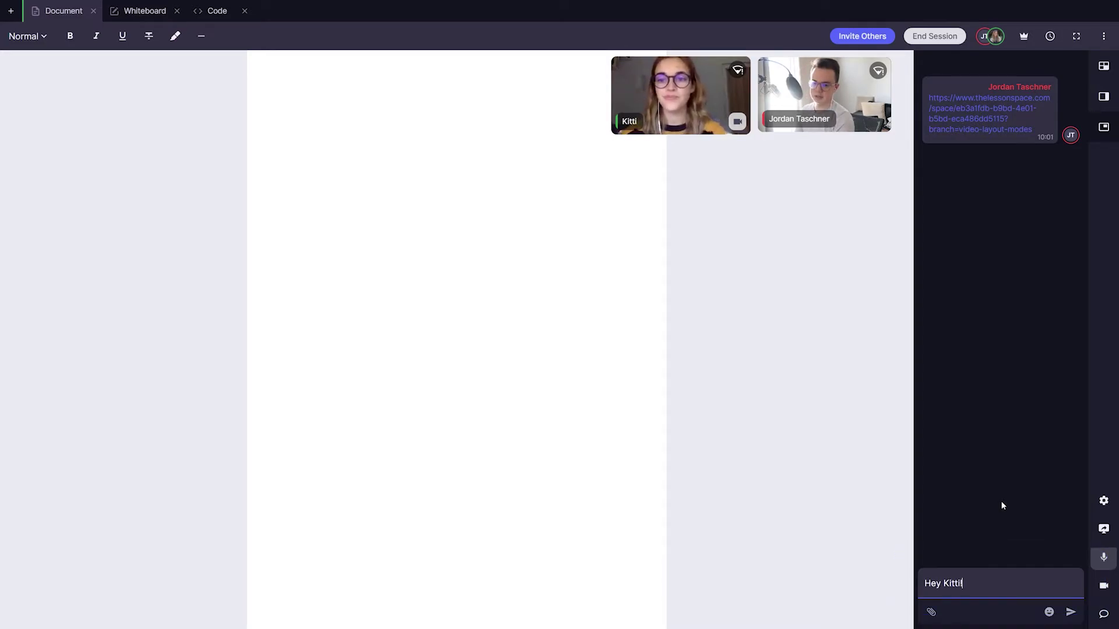
{"action": "type", "text": "!"}
{"action": "key", "text": "Return"}
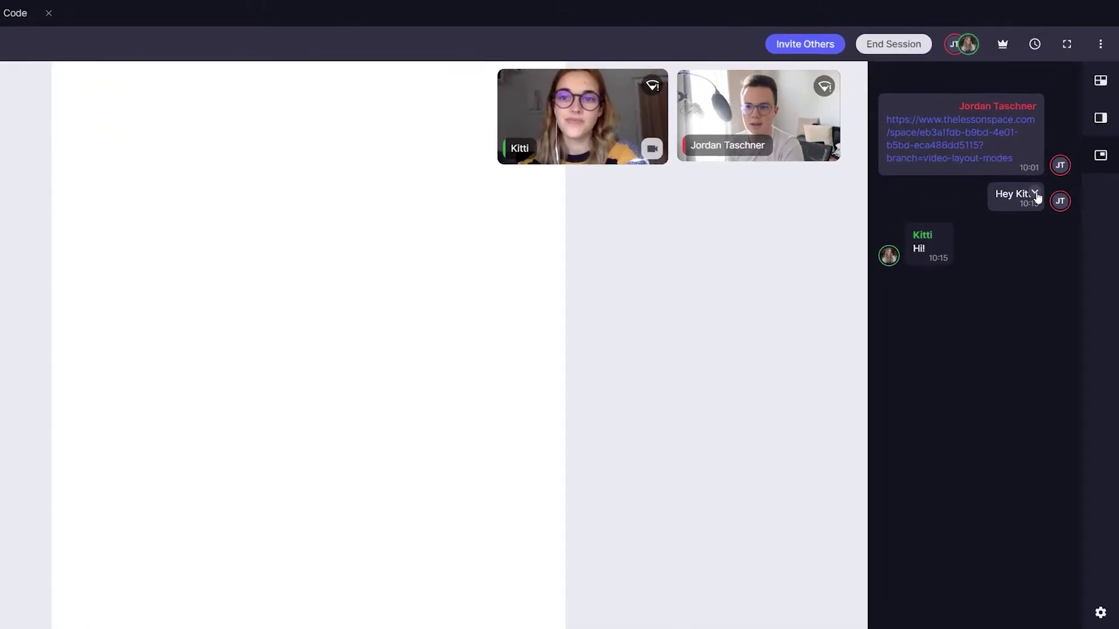
{"action": "left_click", "coordinate": [1048, 157]}
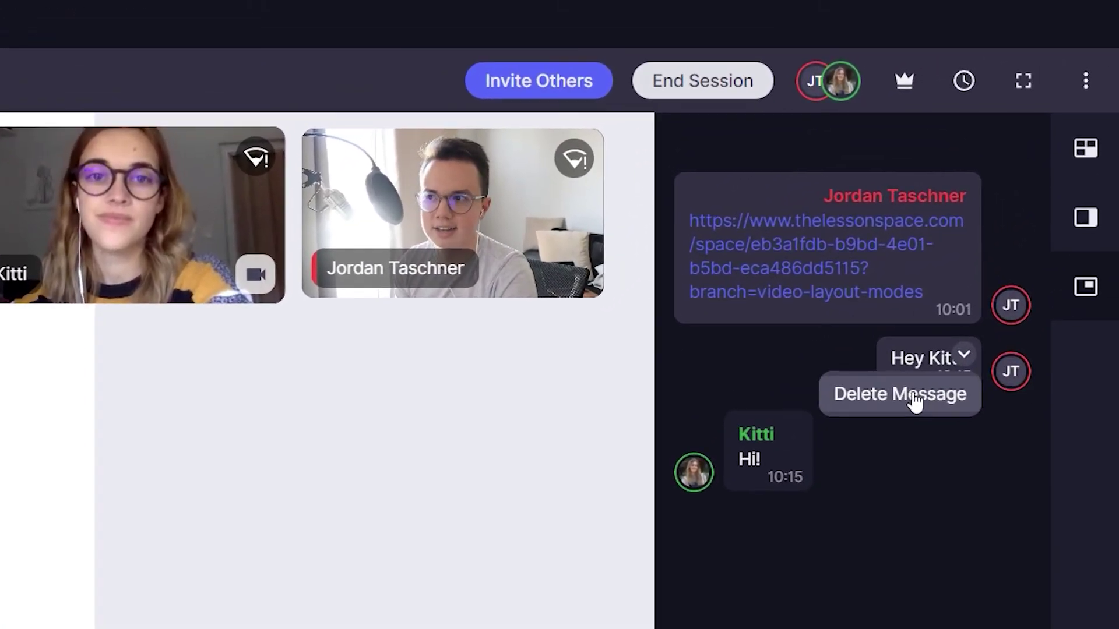
{"action": "left_click", "coordinate": [914, 401]}
{"action": "left_click", "coordinate": [931, 399]}
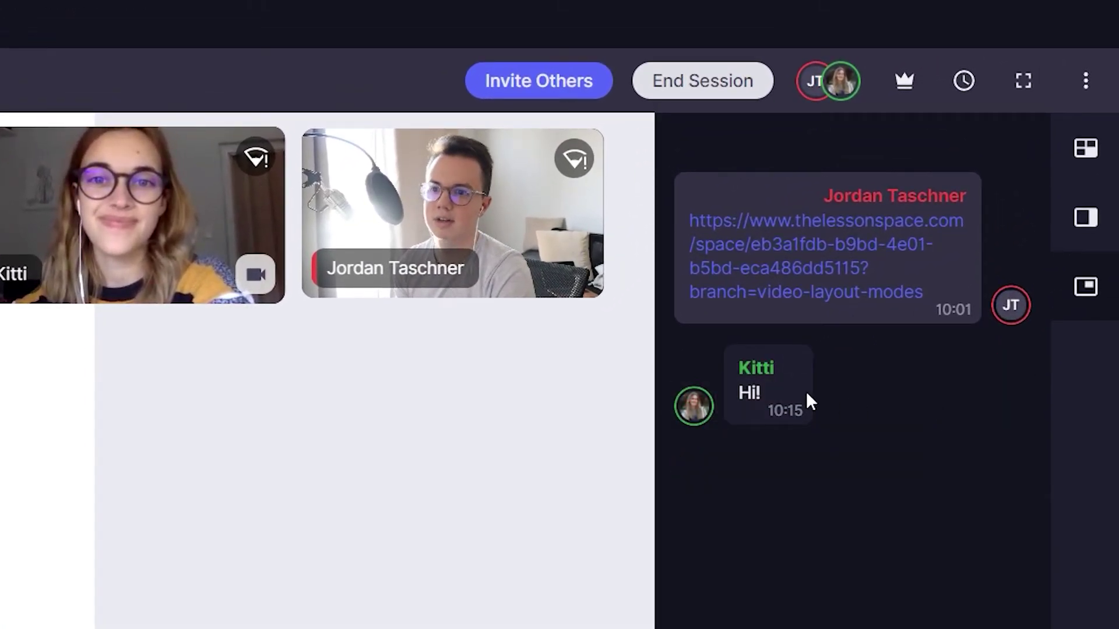
{"action": "left_click", "coordinate": [795, 363]}
{"action": "left_click", "coordinate": [760, 416]}
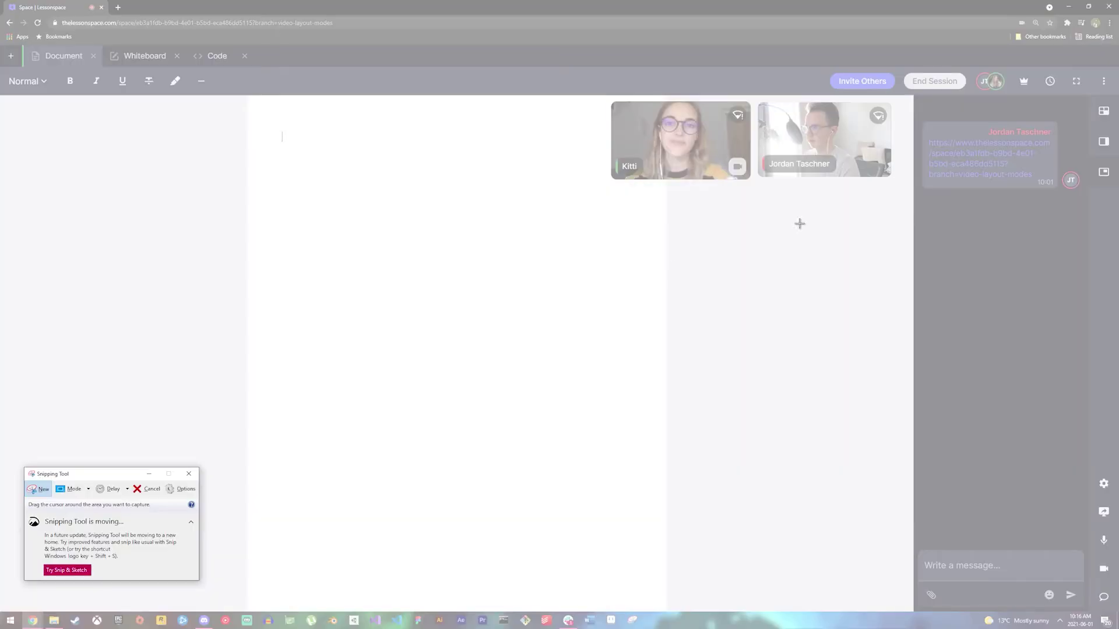
- Snip the classroom window and save it as Capture.PNG
{"action": "left_click_drag", "start_coordinate": [9, 52], "coordinate": [899, 472]}
{"action": "left_click", "coordinate": [11, 17]}
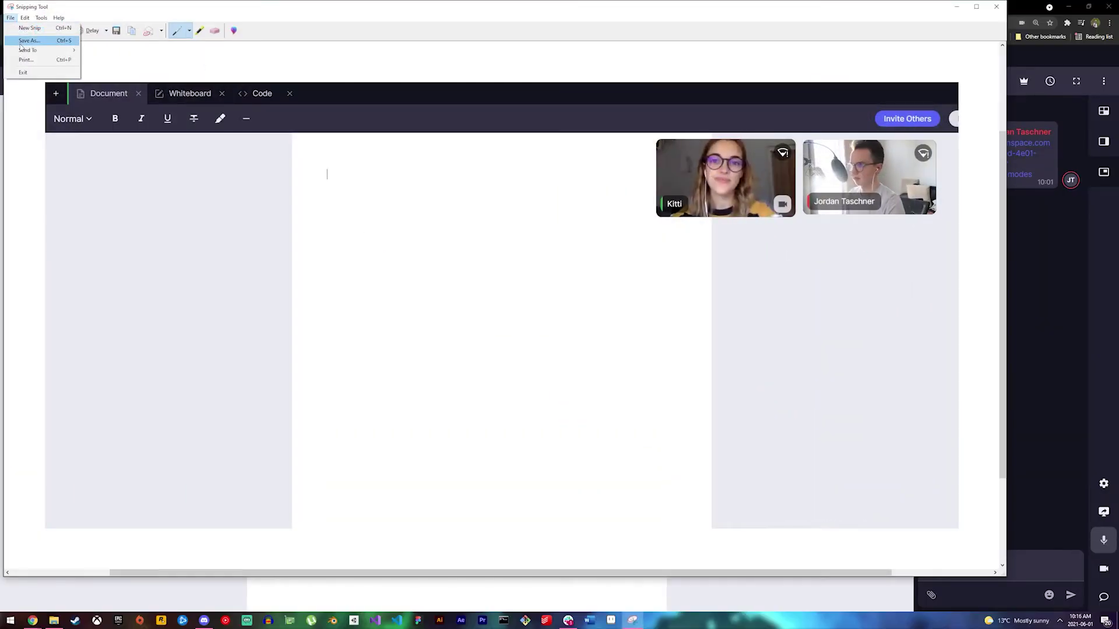
{"action": "left_click", "coordinate": [29, 40]}
{"action": "left_click", "coordinate": [453, 323]}
- Attach Capture.PNG in the chat with caption 'Here is my screenshot/image' and send it
{"action": "left_click", "coordinate": [995, 178]}
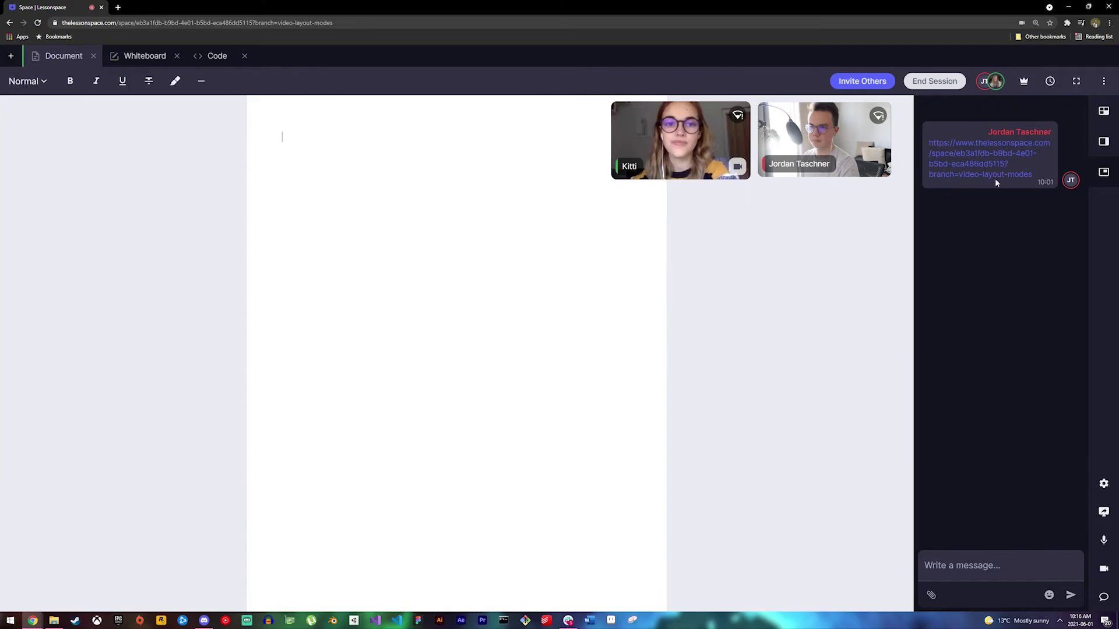
{"action": "left_click", "coordinate": [930, 595]}
{"action": "key", "text": "Return"}
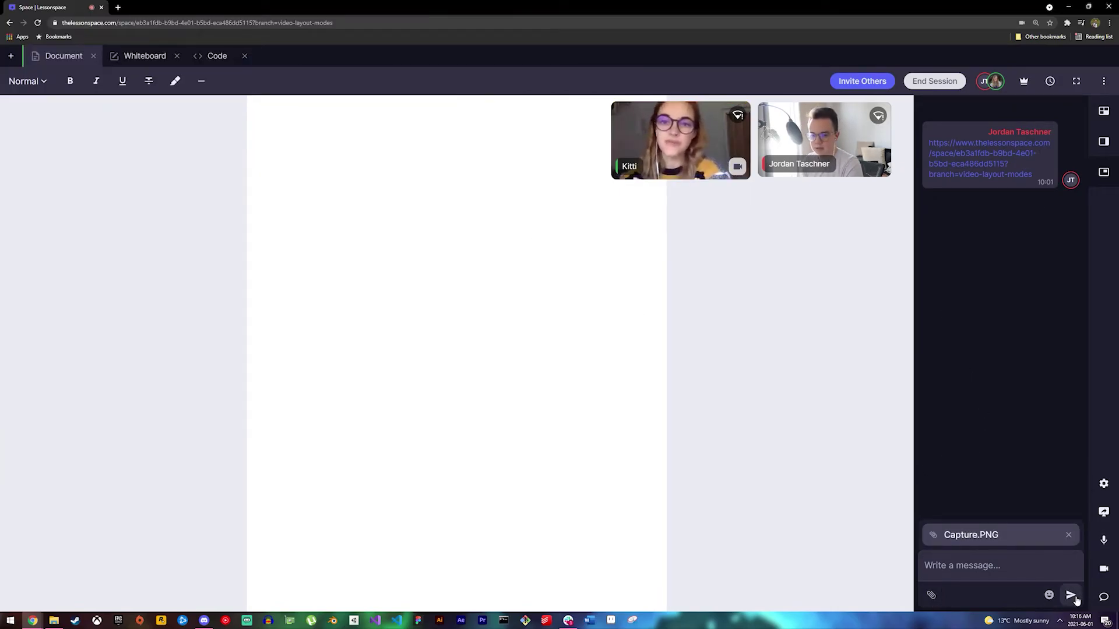
{"action": "type", "text": "Here is my screenshot/image"}
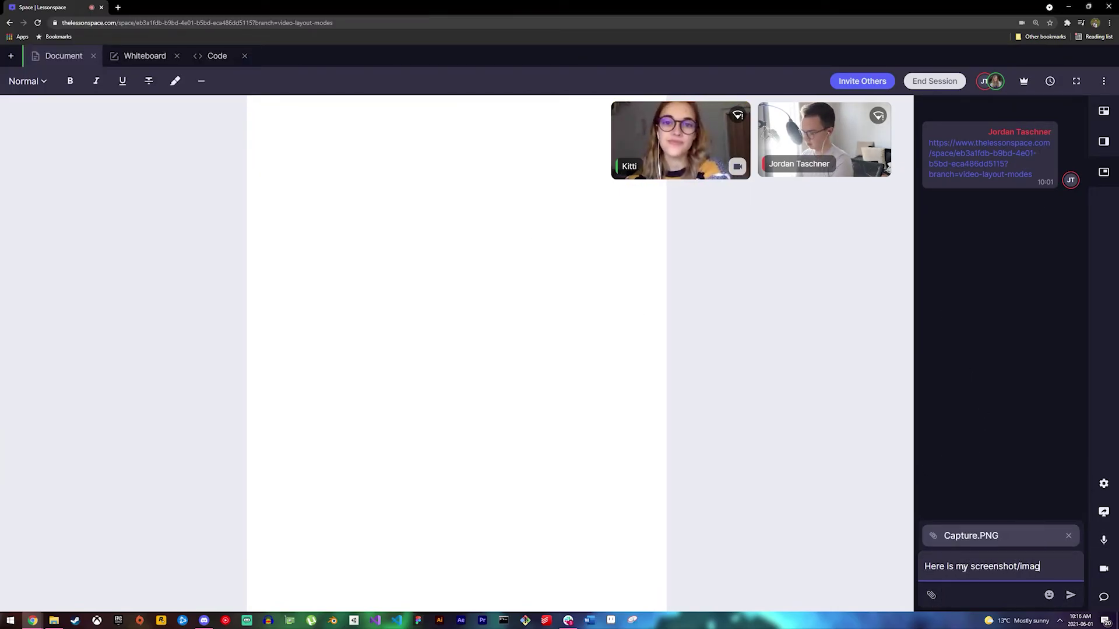
{"action": "key", "text": "Return"}
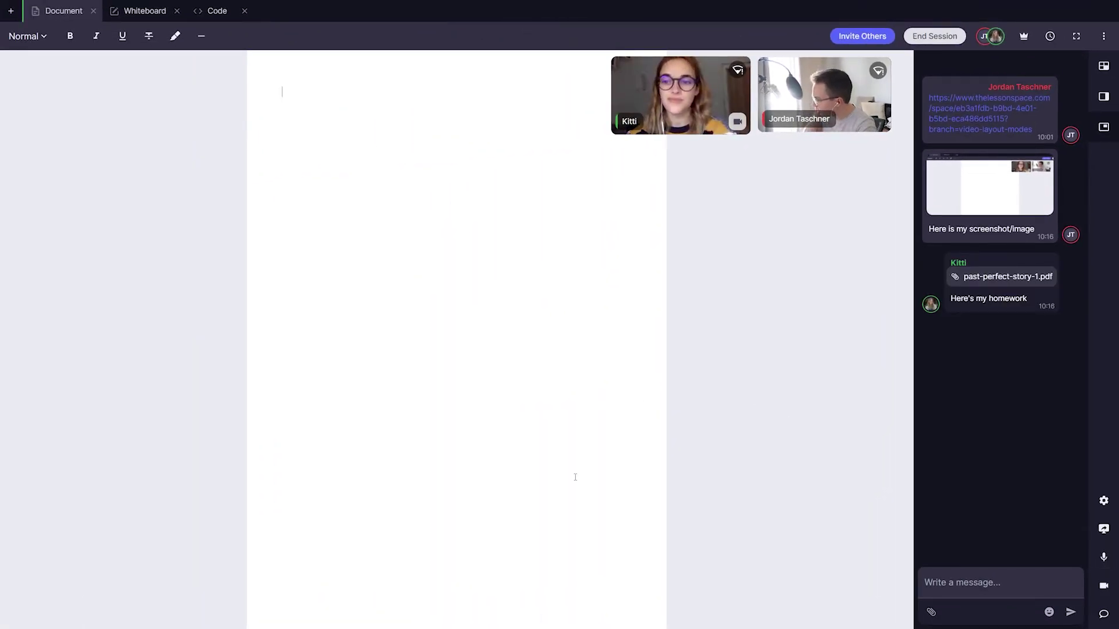
- React on the video feeds with a laughing face, then a see-no-evil monkey
{"action": "left_click", "coordinate": [1102, 617]}
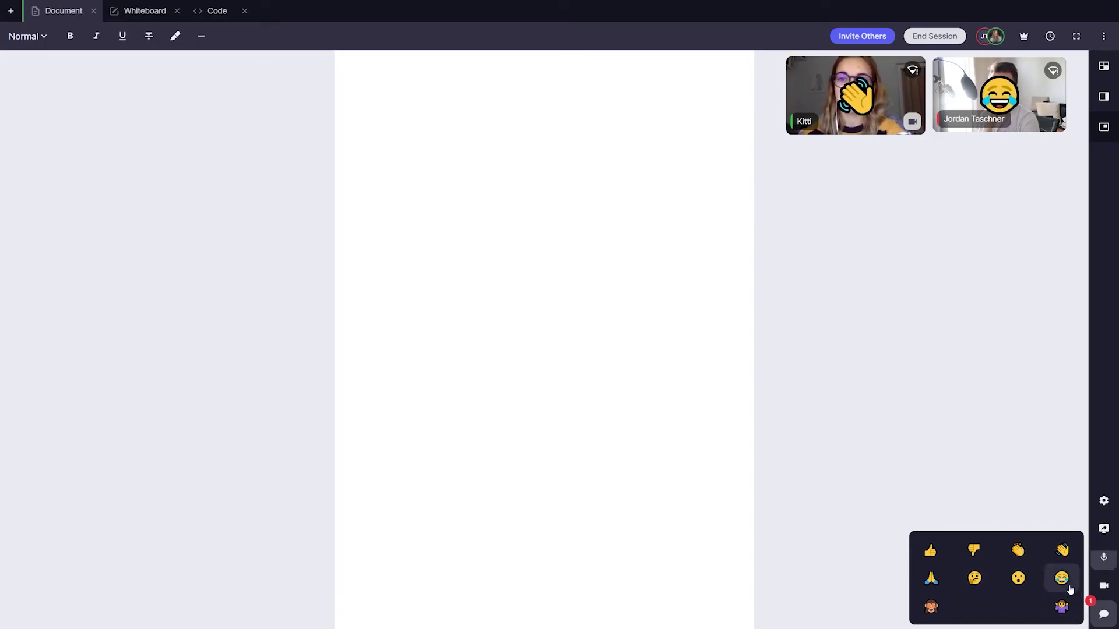
{"action": "left_click", "coordinate": [1067, 585]}
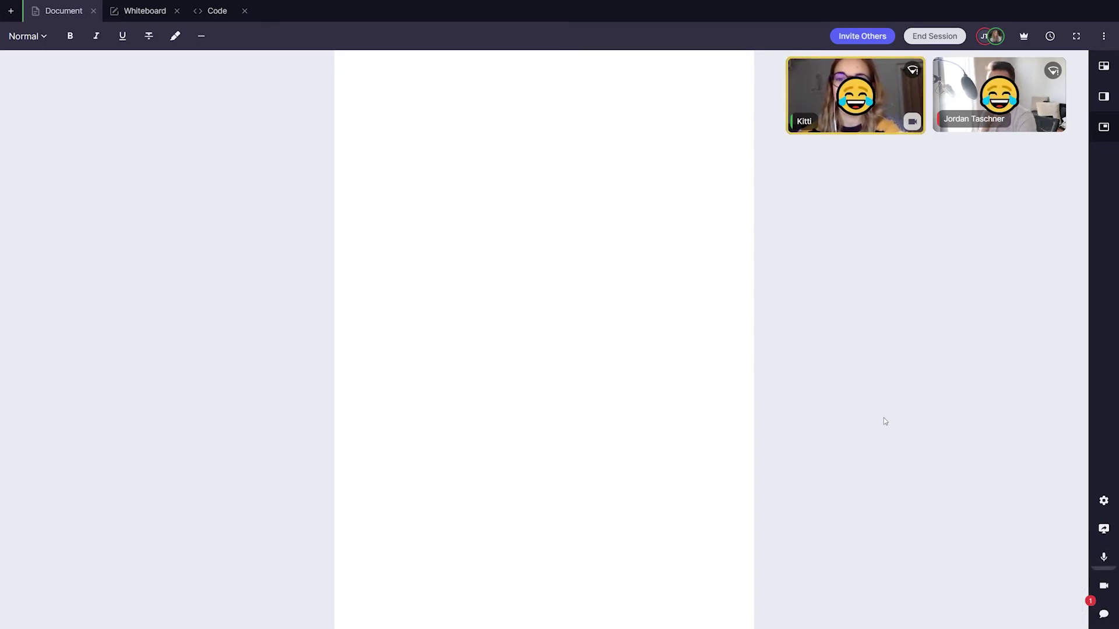
{"action": "left_click", "coordinate": [1103, 564]}
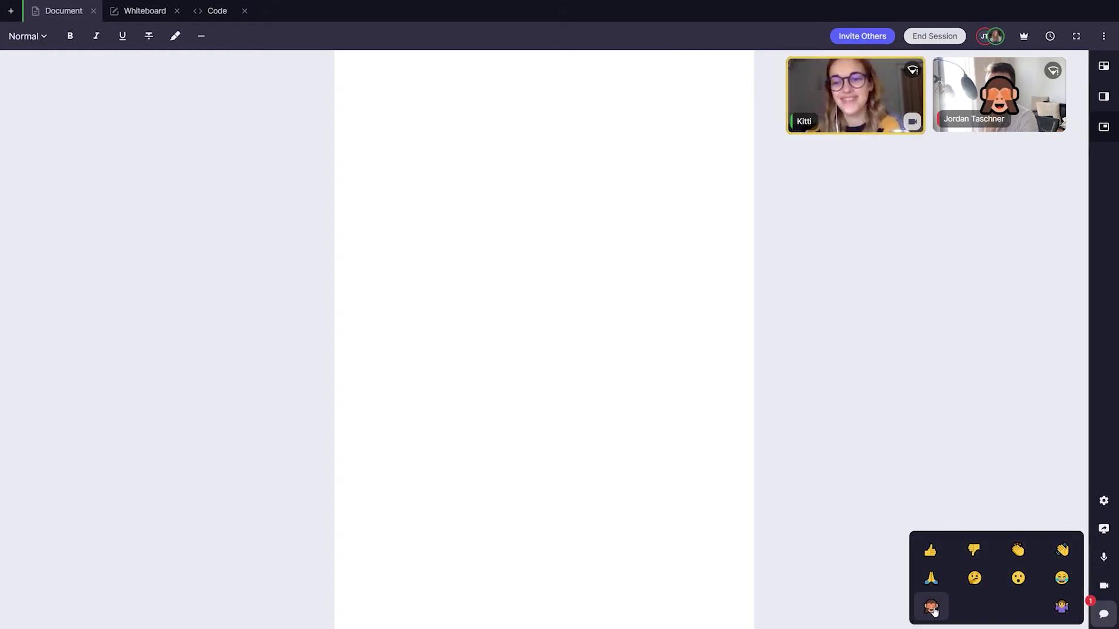
{"action": "left_click", "coordinate": [1104, 613]}
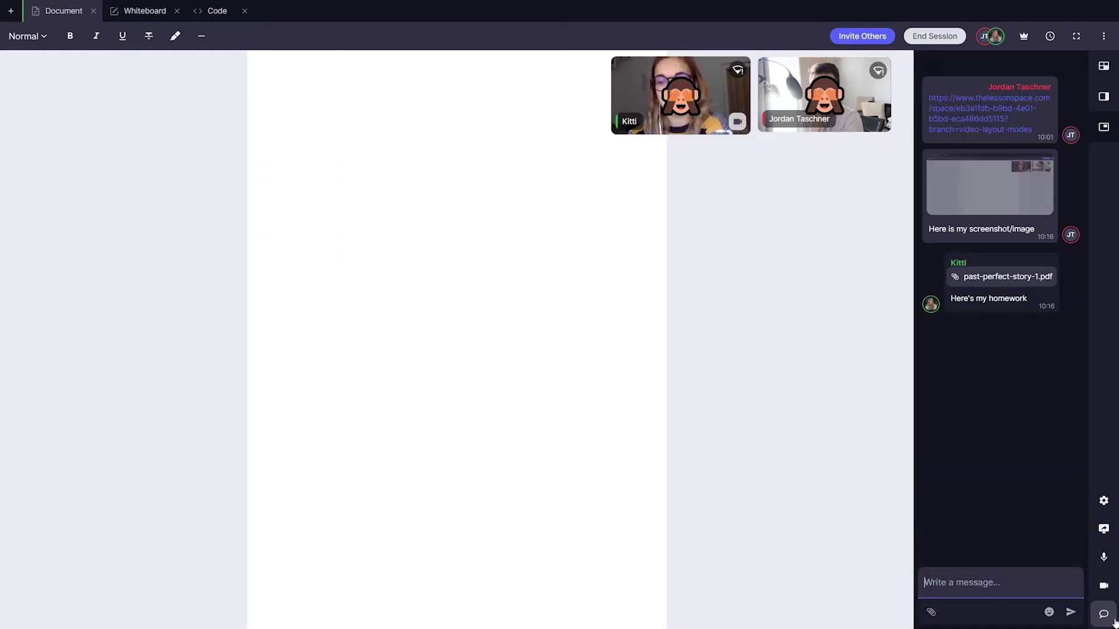
- Launch two confetti bursts and sparkler fireworks from the chat emoji picker
{"action": "left_click", "coordinate": [1048, 612]}
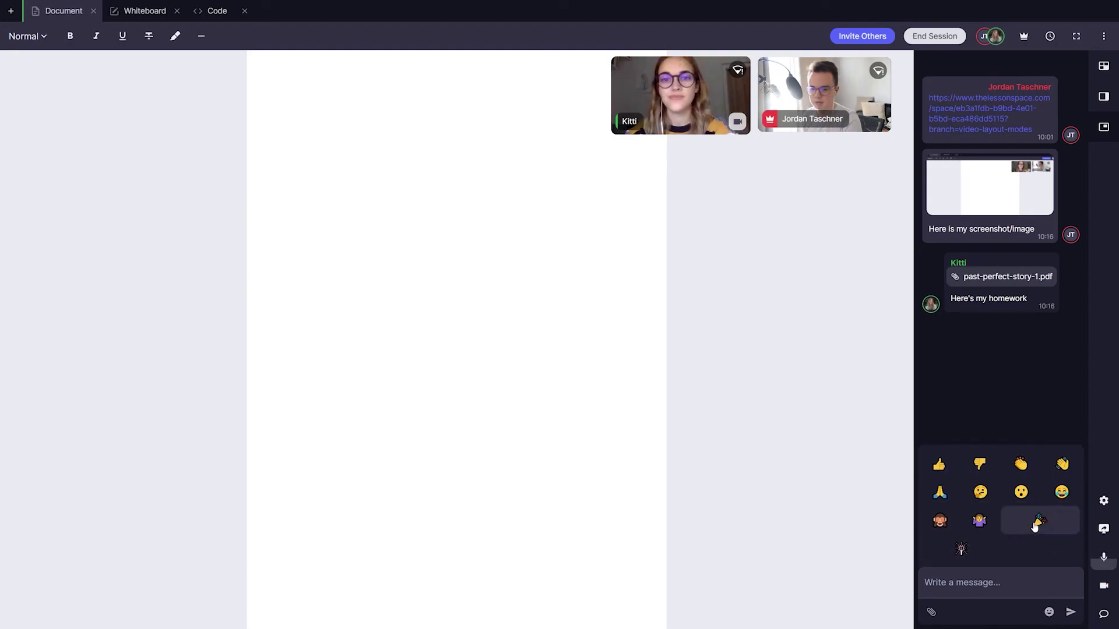
{"action": "left_click", "coordinate": [1036, 521]}
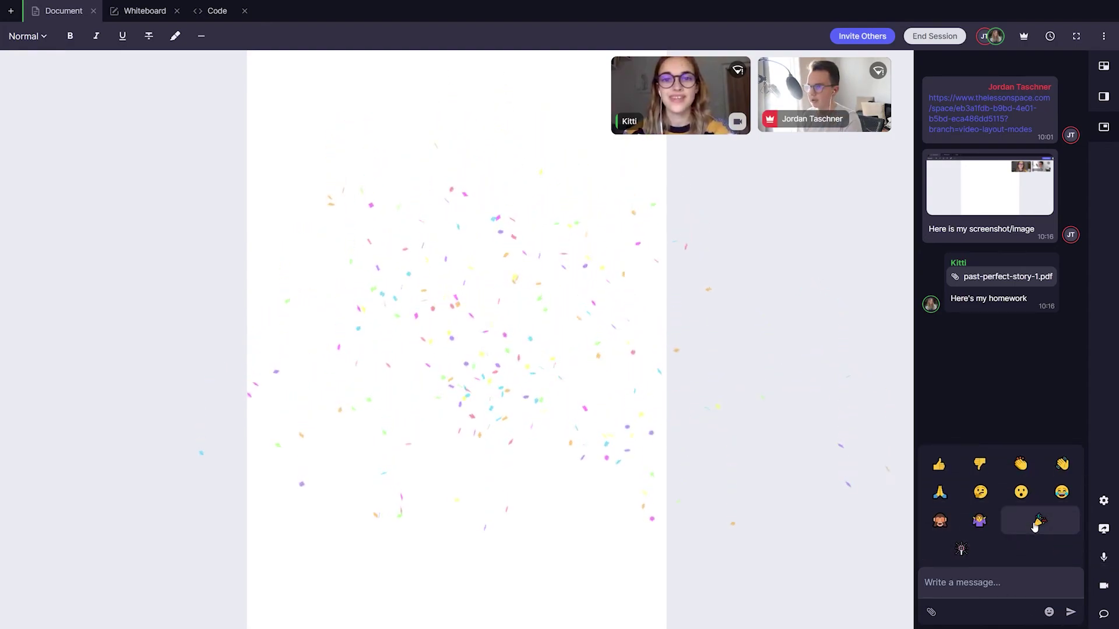
{"action": "left_click", "coordinate": [1037, 522]}
{"action": "left_click", "coordinate": [963, 551]}
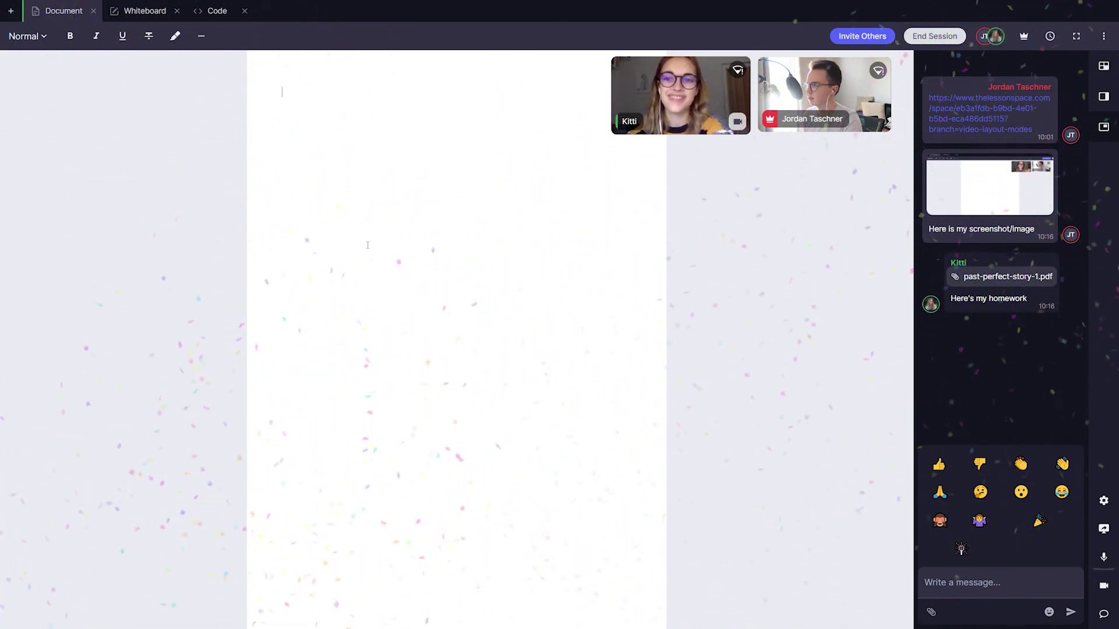
{"action": "left_click", "coordinate": [145, 10]}
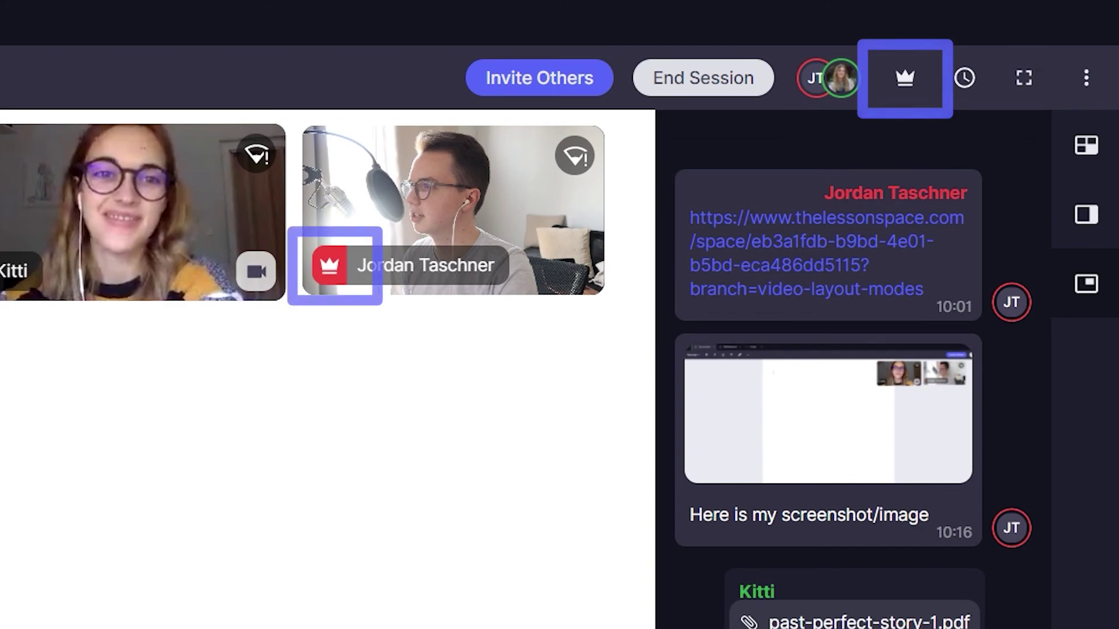